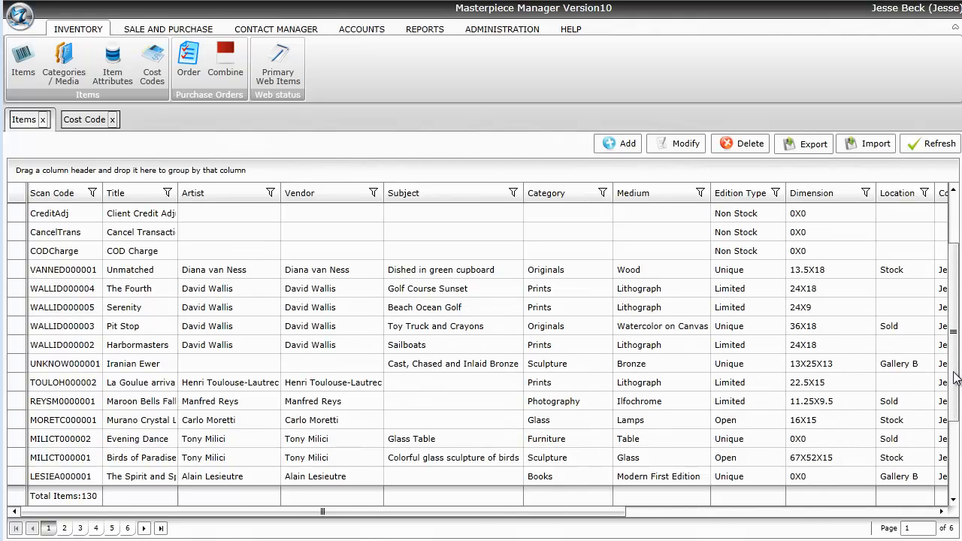
Step: Open The Office Party item with costs shown, examine its art price and costing entries, and close it without saving
{"action": "scroll", "coordinate": [958, 383], "scroll_direction": "down", "scroll_amount": 2}
{"action": "double_click", "coordinate": [255, 414]}
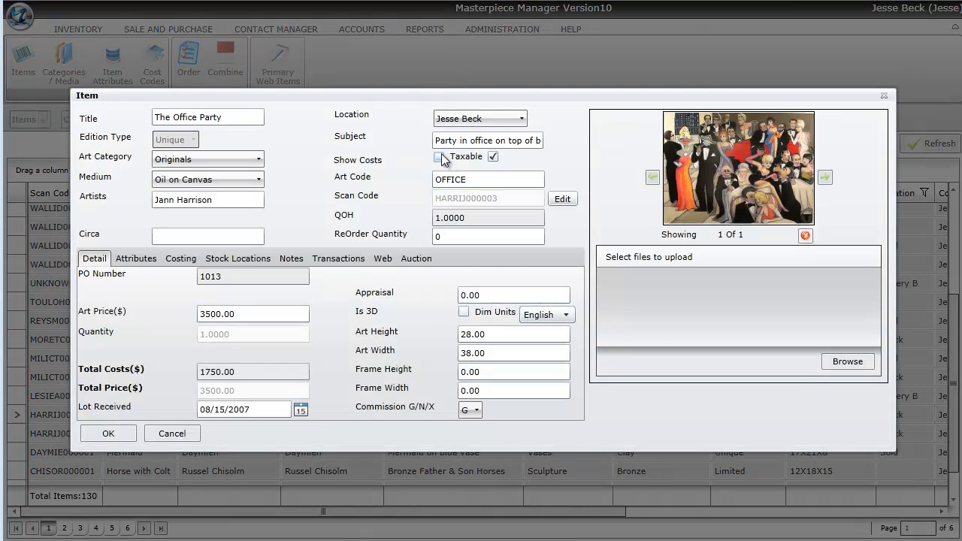
{"action": "left_click", "coordinate": [442, 158]}
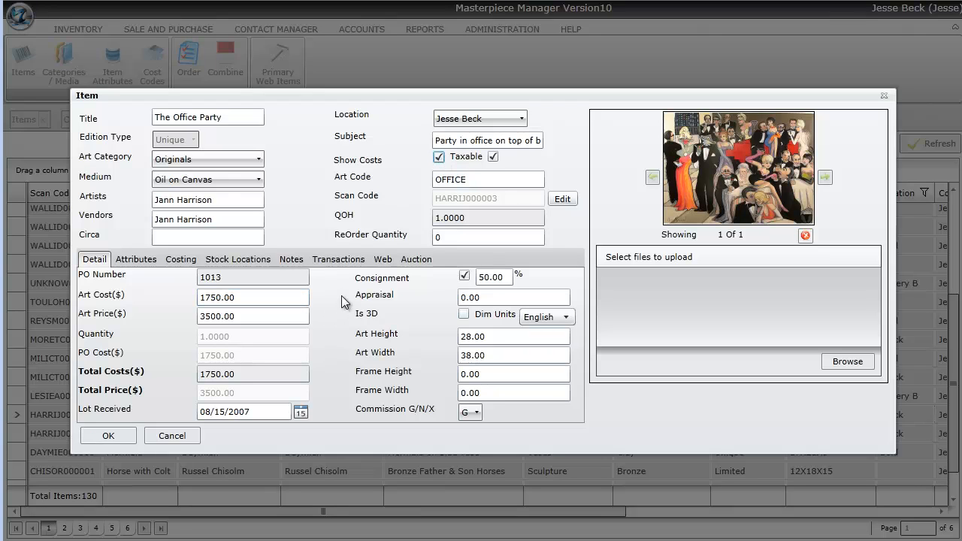
{"action": "left_click_drag", "start_coordinate": [236, 116], "coordinate": [121, 116]}
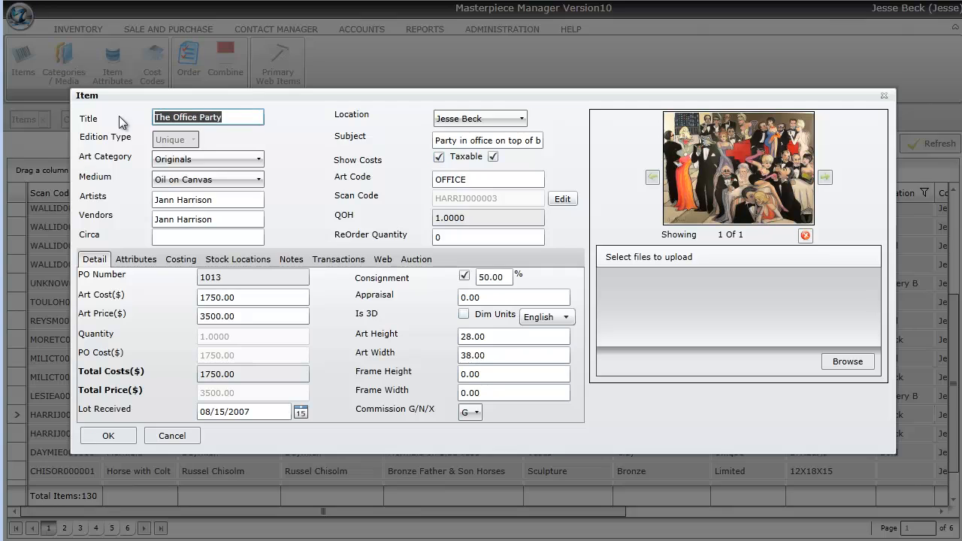
{"action": "left_click", "coordinate": [270, 319]}
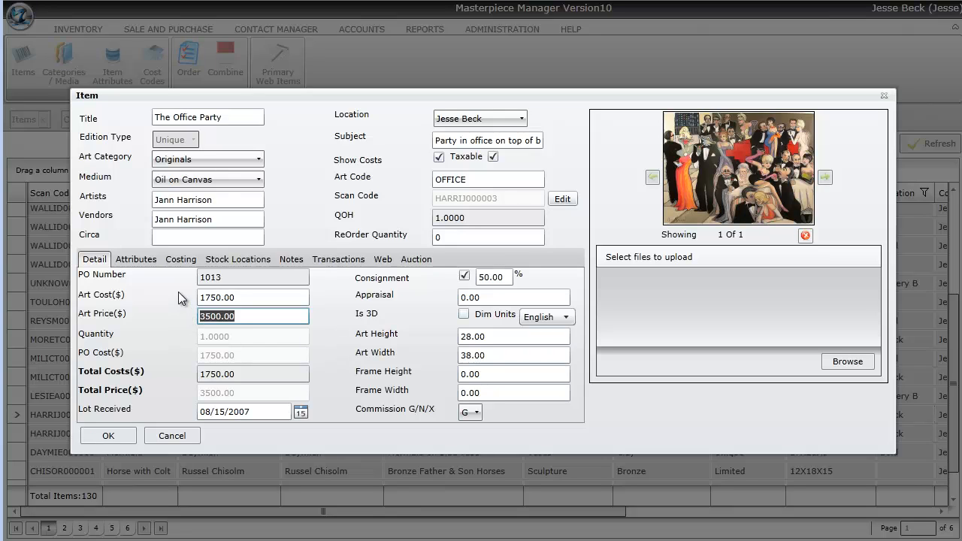
{"action": "left_click", "coordinate": [177, 259]}
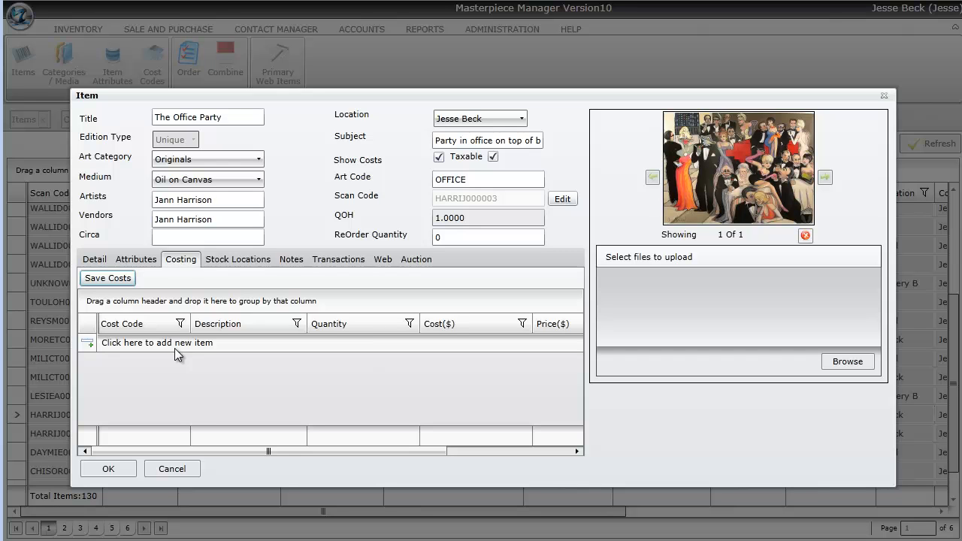
{"action": "left_click", "coordinate": [172, 469]}
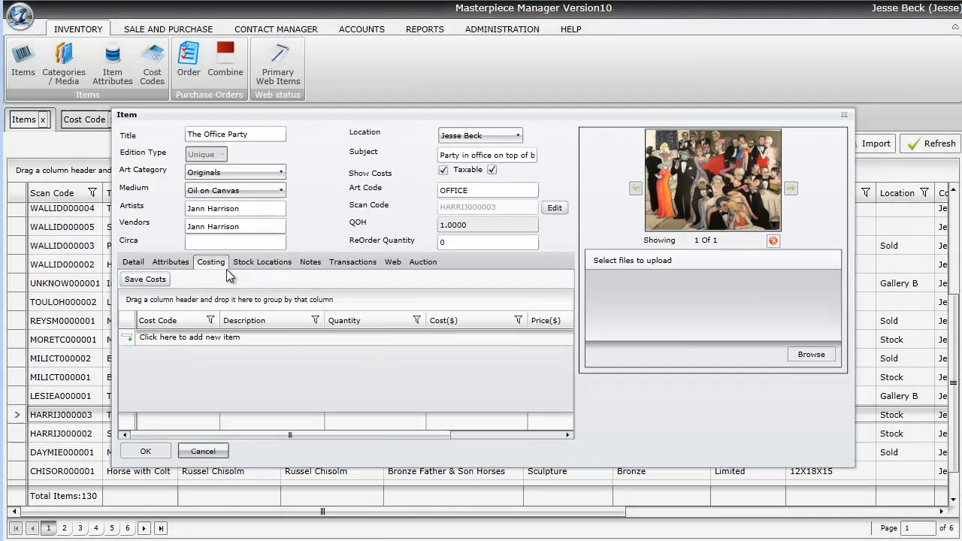
Step: Examine the cost and price fields of the Framing cost code in the cost code list, and close it without saving
{"action": "left_click", "coordinate": [144, 74]}
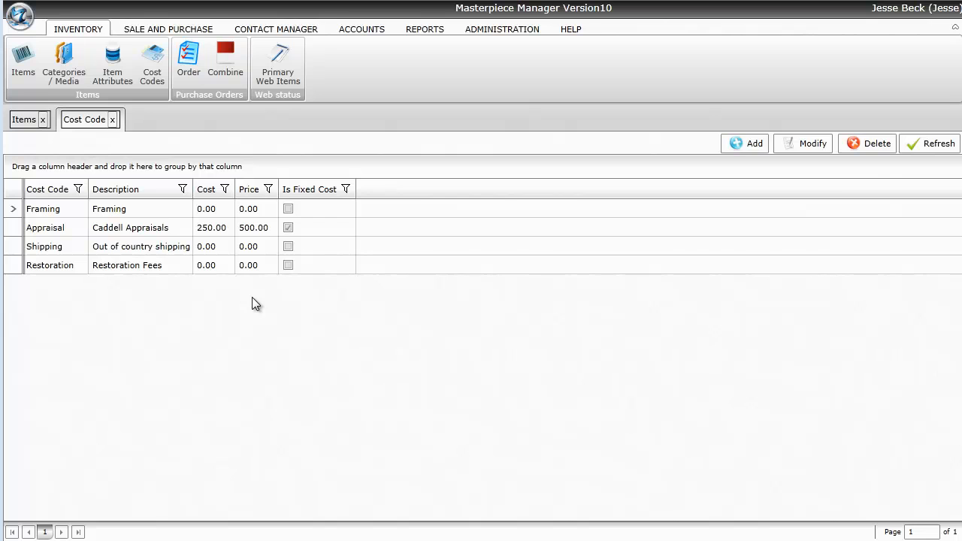
{"action": "double_click", "coordinate": [149, 211]}
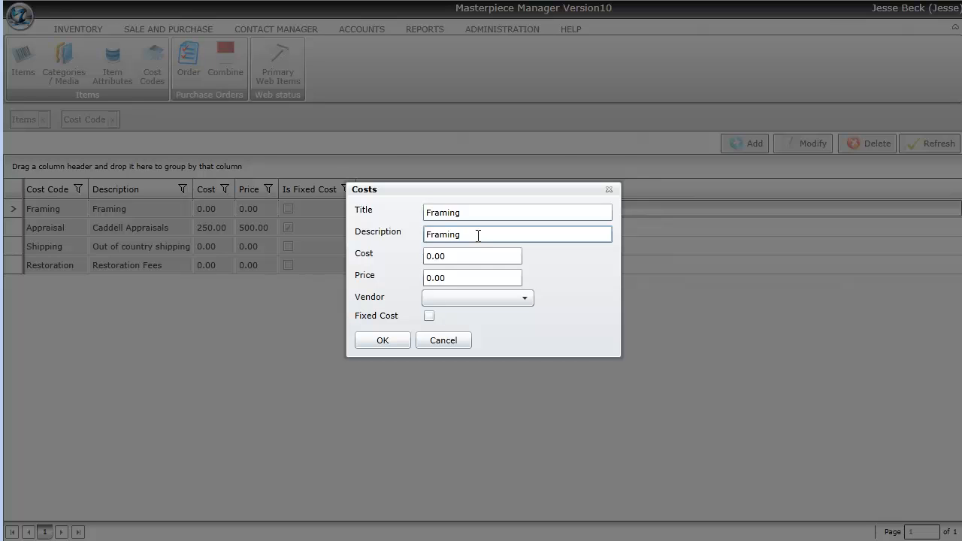
{"action": "left_click_drag", "start_coordinate": [466, 259], "coordinate": [419, 275]}
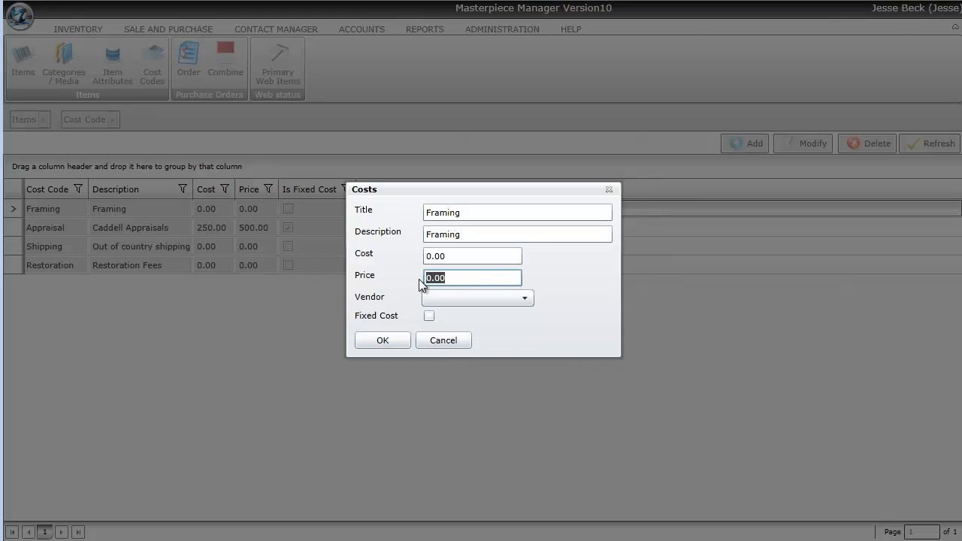
{"action": "left_click", "coordinate": [440, 343]}
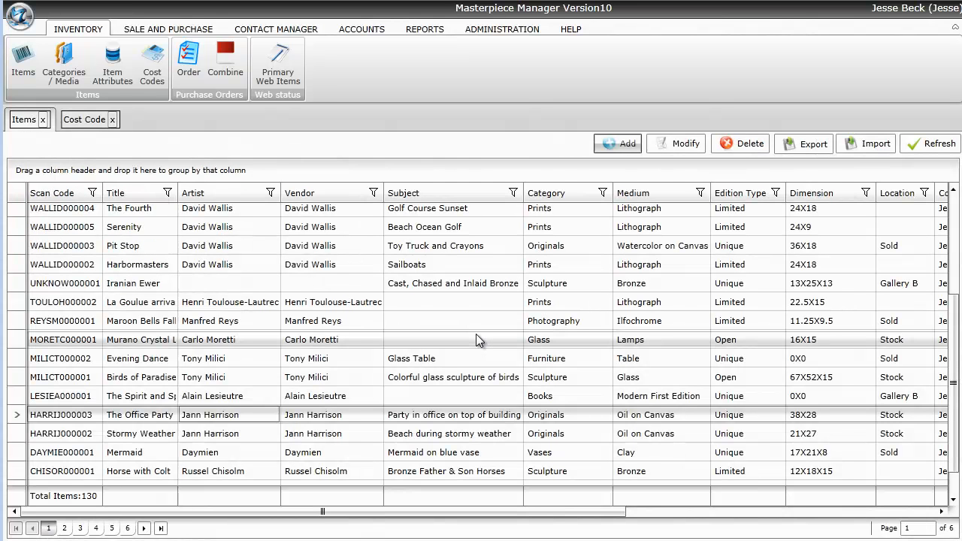
Step: Reopen The Office Party item with costs shown and add a Framing cost line with quantity 1 to its costing
{"action": "left_click", "coordinate": [325, 416]}
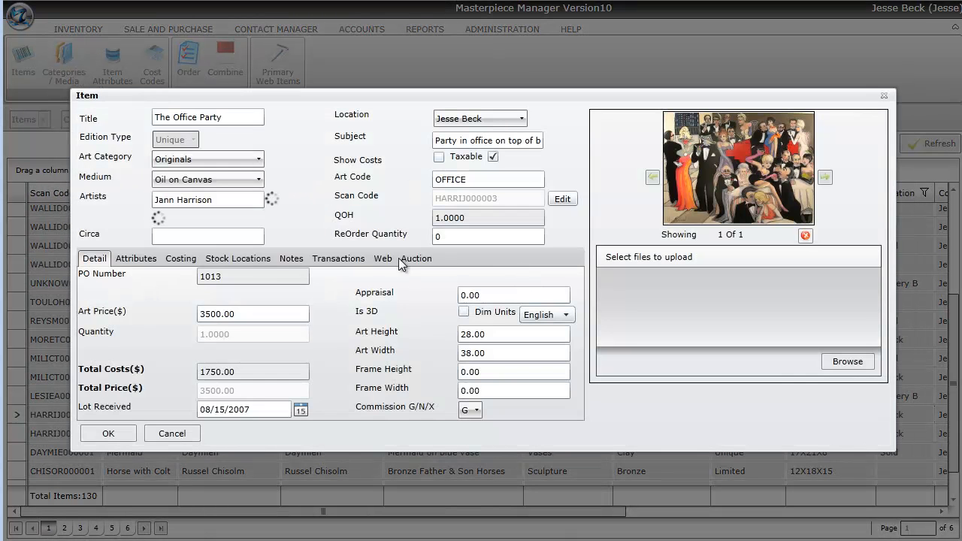
{"action": "left_click", "coordinate": [182, 259]}
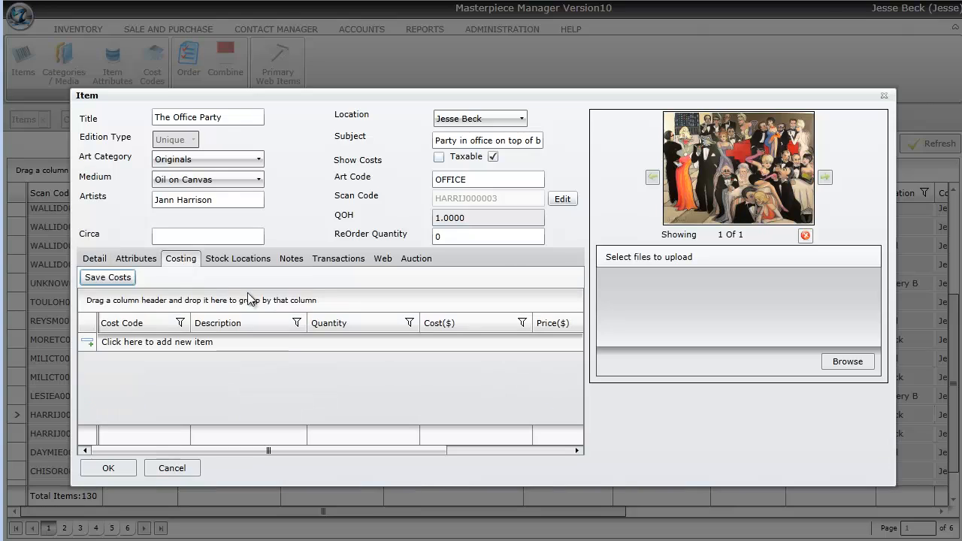
{"action": "left_click", "coordinate": [439, 157]}
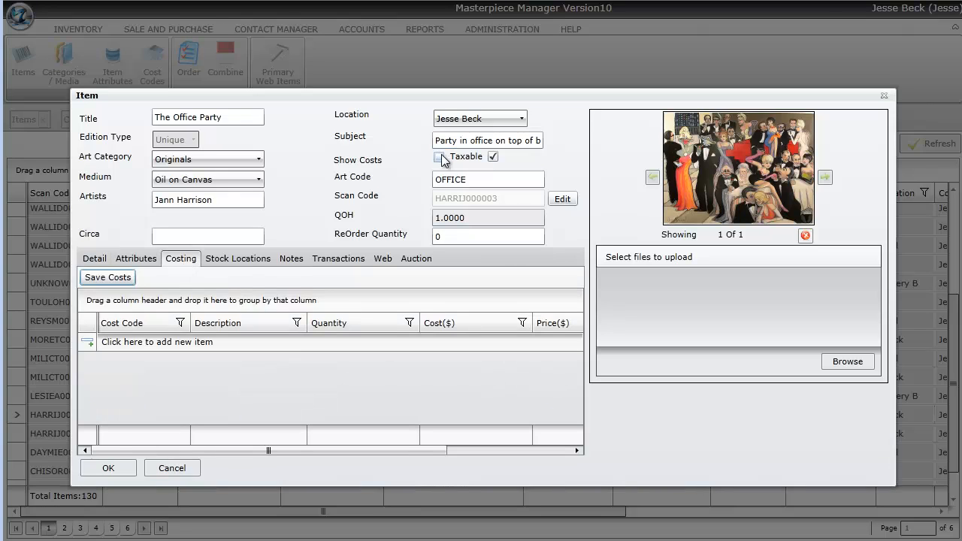
{"action": "left_click", "coordinate": [136, 349]}
{"action": "left_click", "coordinate": [135, 348]}
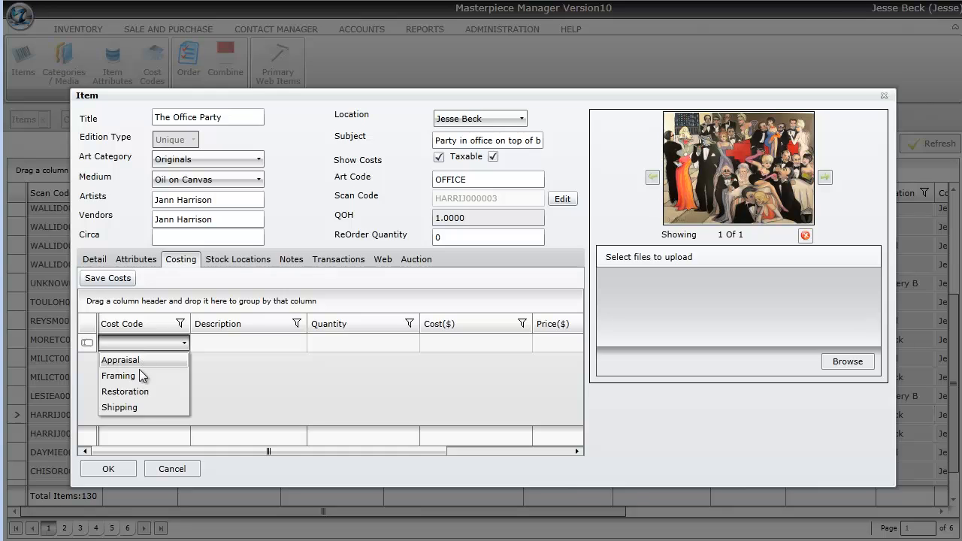
{"action": "left_click", "coordinate": [143, 380]}
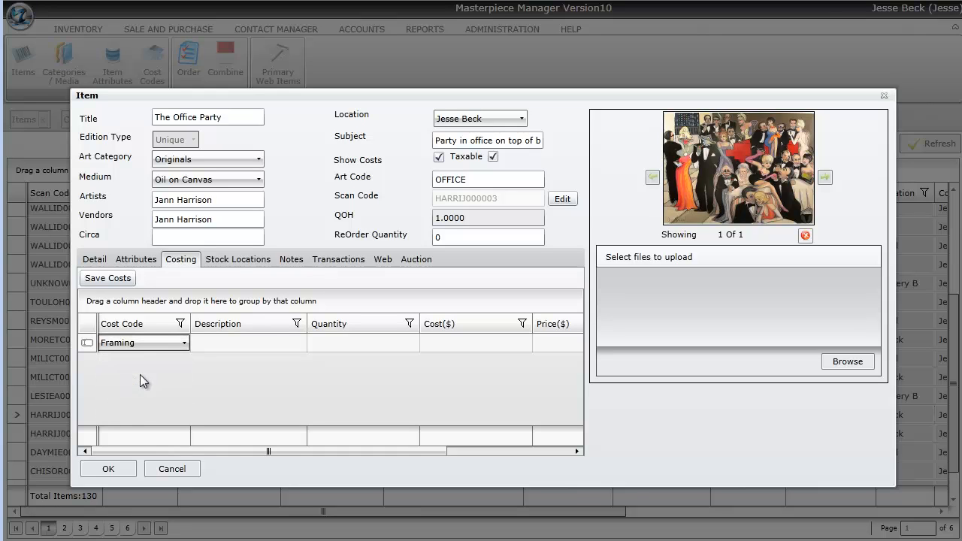
{"action": "key", "text": "Tab"}
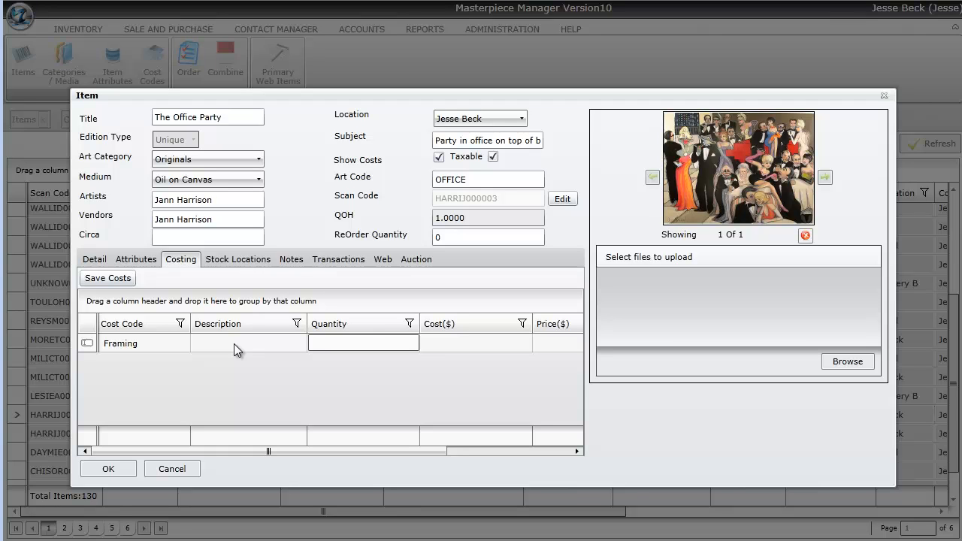
{"action": "type", "text": "1"}
{"action": "key", "text": "Return"}
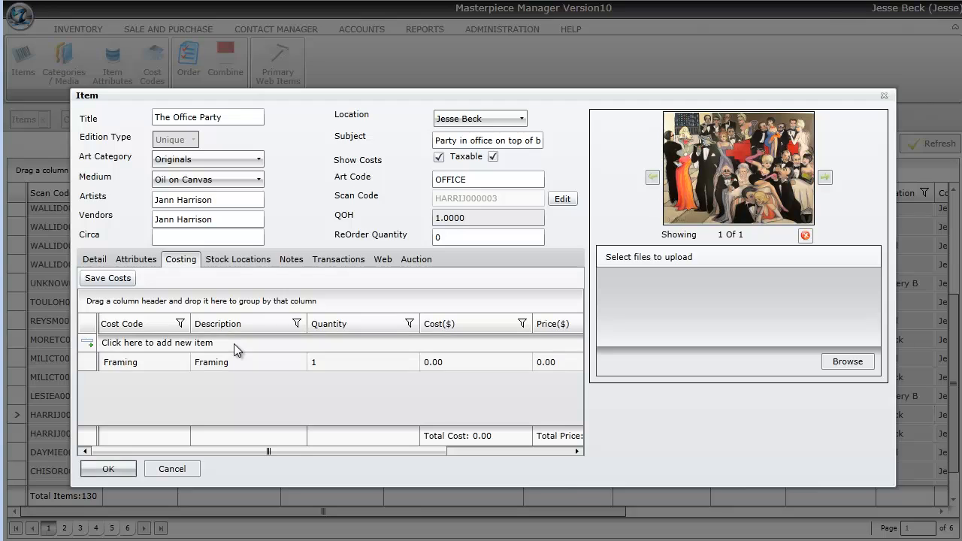
Step: Set the Framing line's cost to 25 and price to 50, and save the item's costs
{"action": "left_click", "coordinate": [496, 363]}
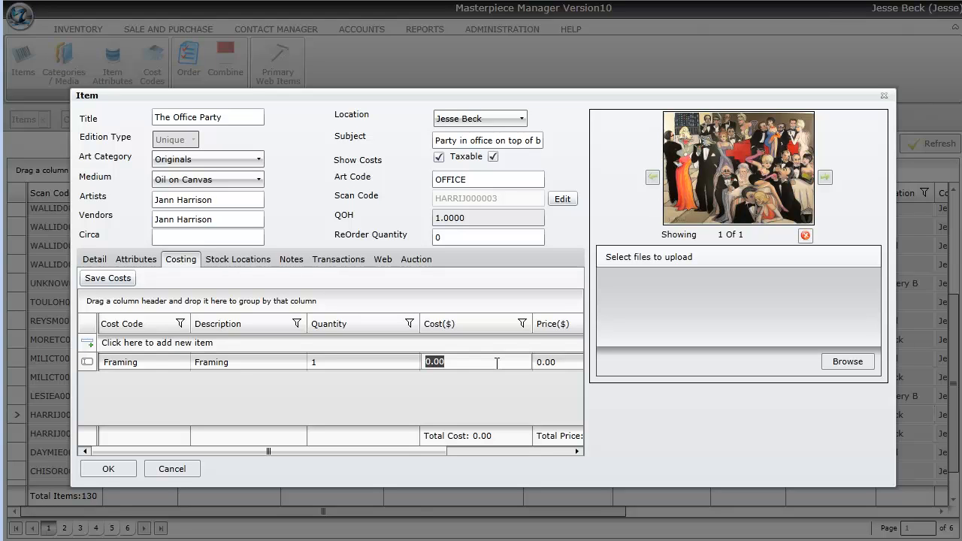
{"action": "type", "text": "25"}
{"action": "key", "text": "Tab"}
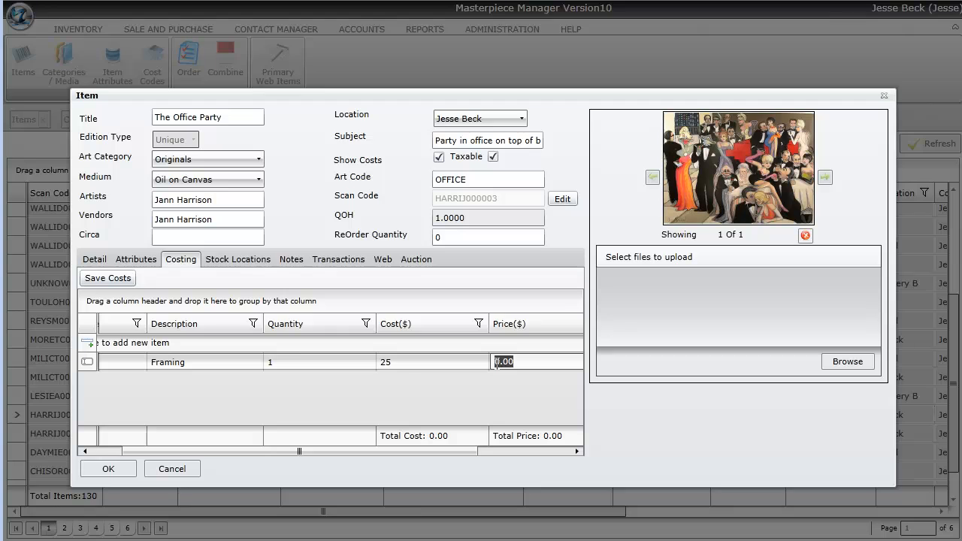
{"action": "type", "text": "0"}
{"action": "left_click", "coordinate": [402, 407]}
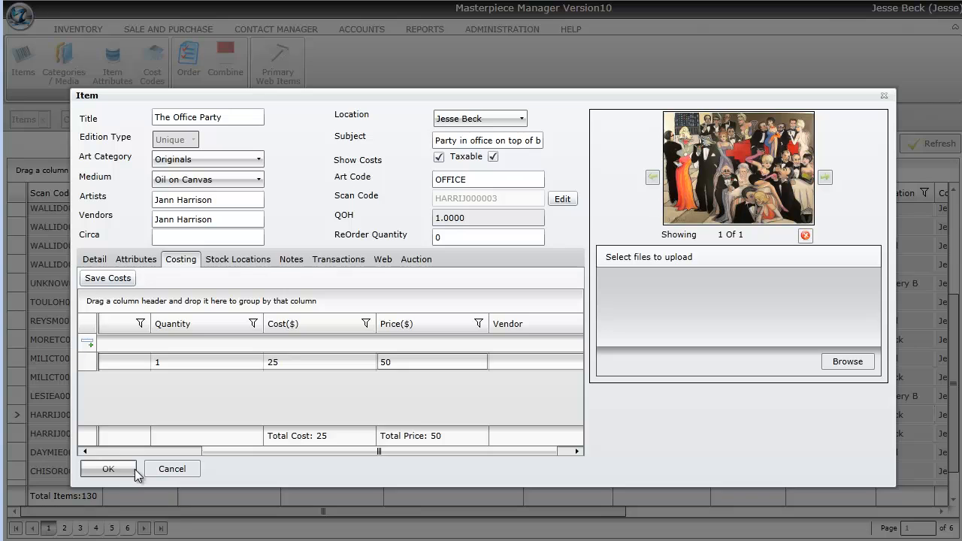
{"action": "left_click_drag", "start_coordinate": [270, 453], "coordinate": [150, 464]}
{"action": "left_click", "coordinate": [107, 279]}
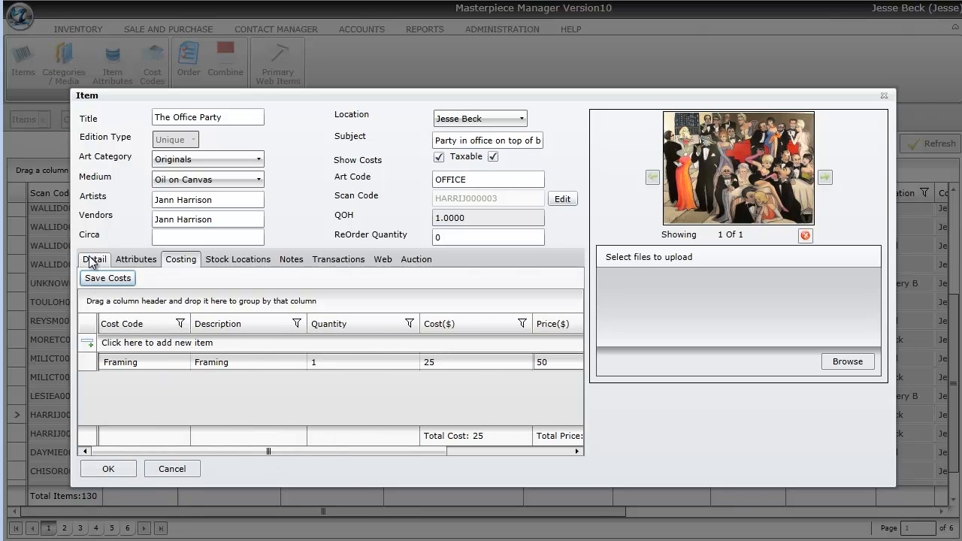
Step: Check the total costs and art price in the item's details, and save the item
{"action": "left_click", "coordinate": [92, 260]}
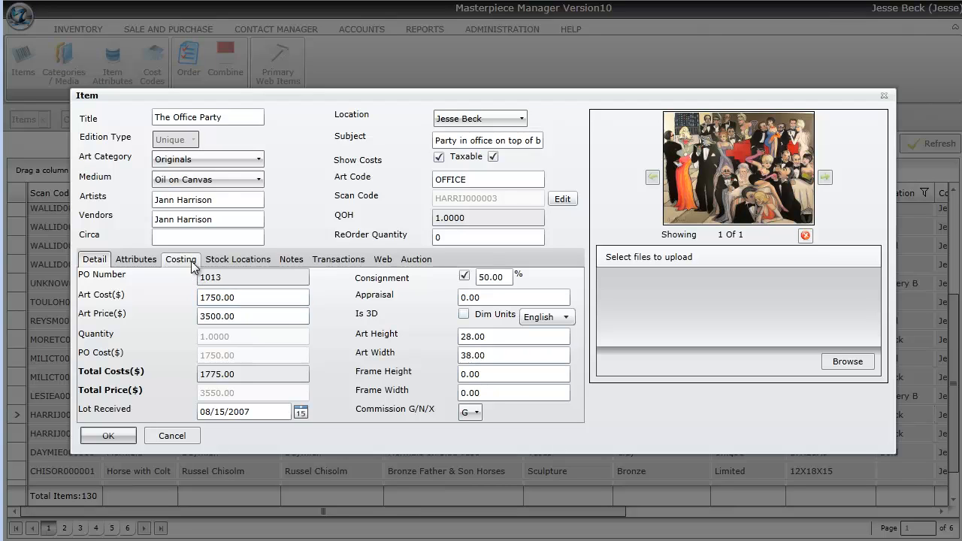
{"action": "left_click_drag", "start_coordinate": [247, 379], "coordinate": [180, 374]}
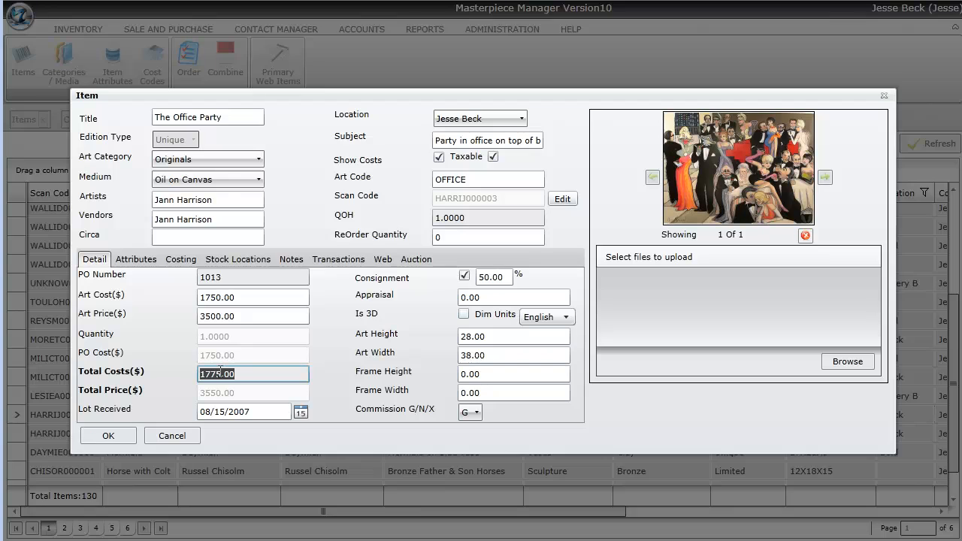
{"action": "left_click", "coordinate": [252, 316]}
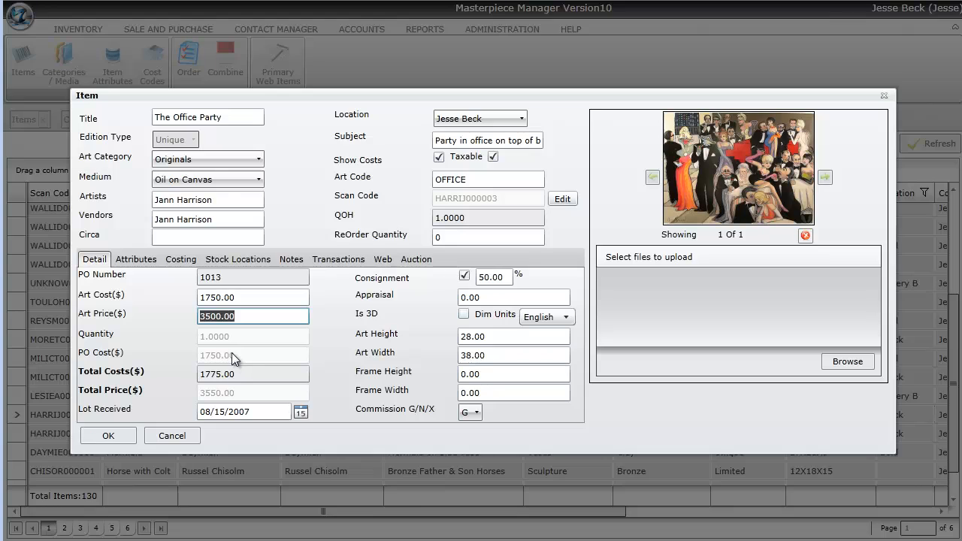
{"action": "left_click", "coordinate": [228, 316]}
{"action": "left_click", "coordinate": [107, 435]}
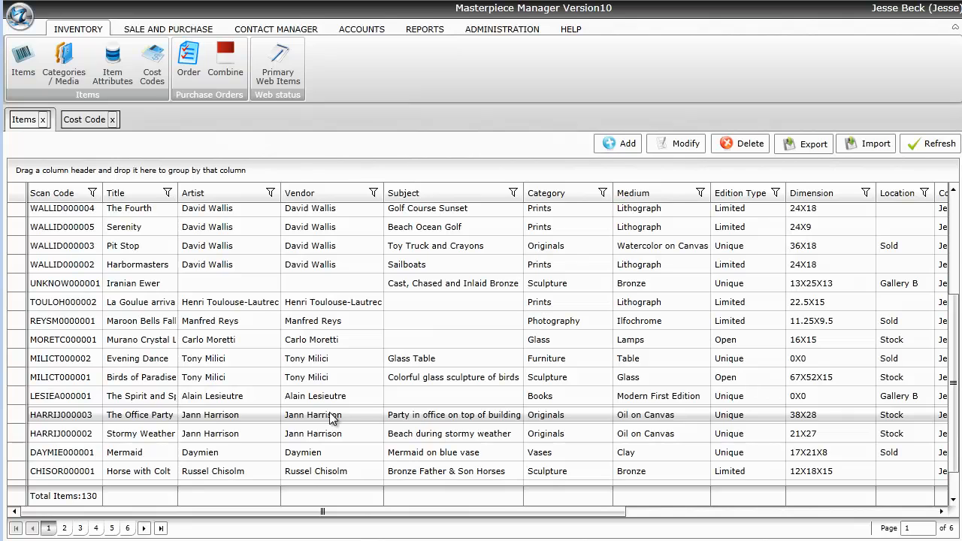
Step: Reopen The Office Party item and show its costs to review the saved totals
{"action": "double_click", "coordinate": [332, 419]}
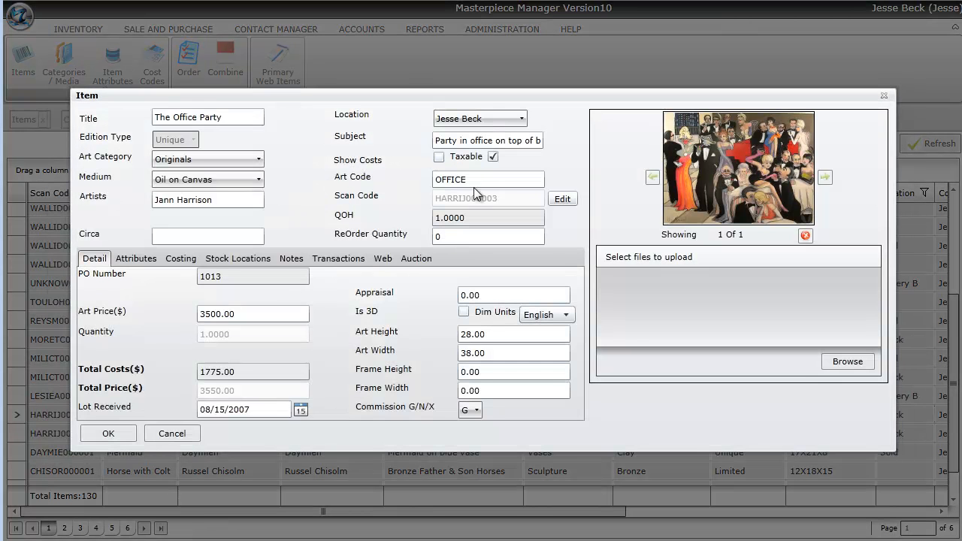
{"action": "left_click", "coordinate": [438, 156]}
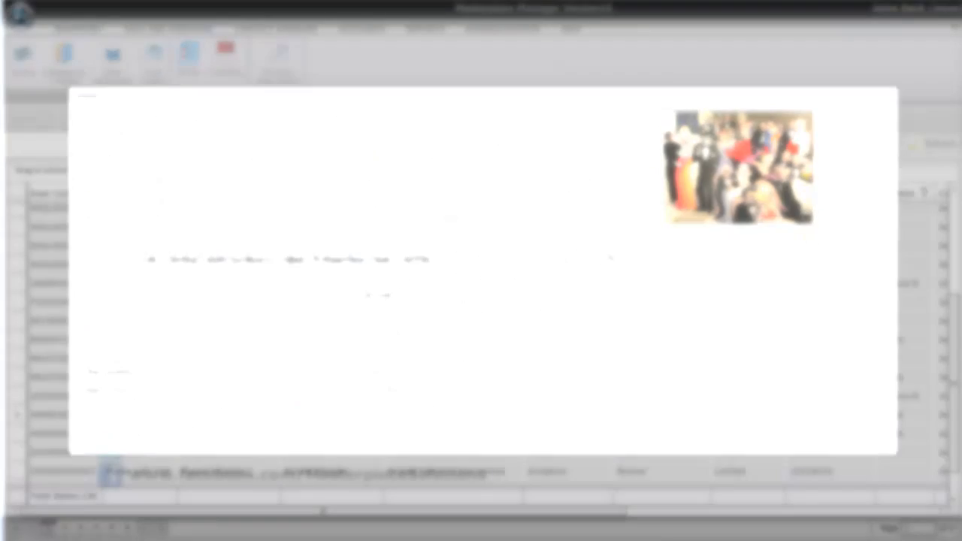